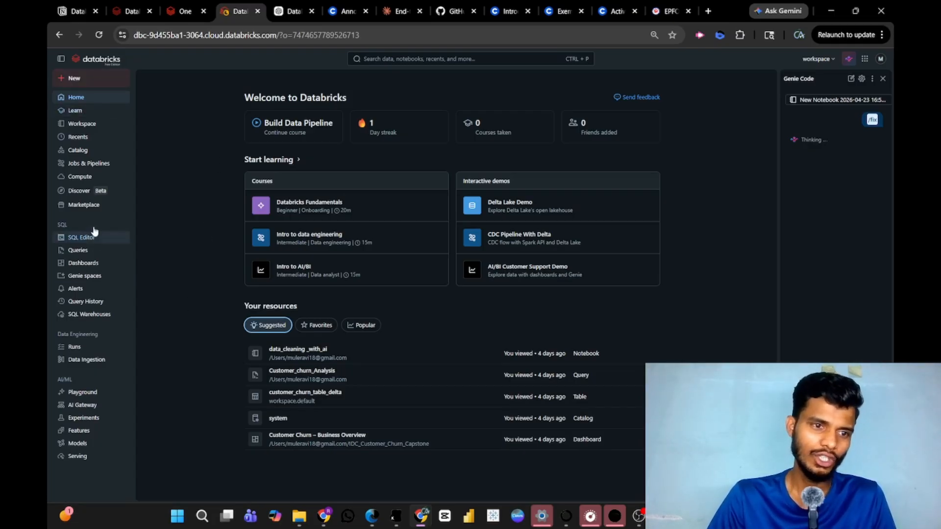
# Open the list of SQL warehouses and check the Serverless Starter Warehouse and its start control.
pyautogui.click(98, 316)
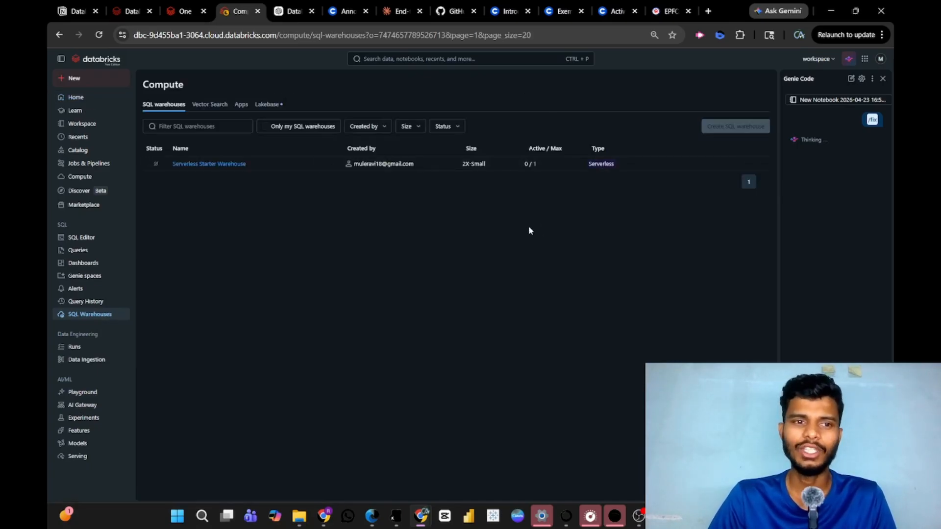
pyautogui.moveTo(731, 126)
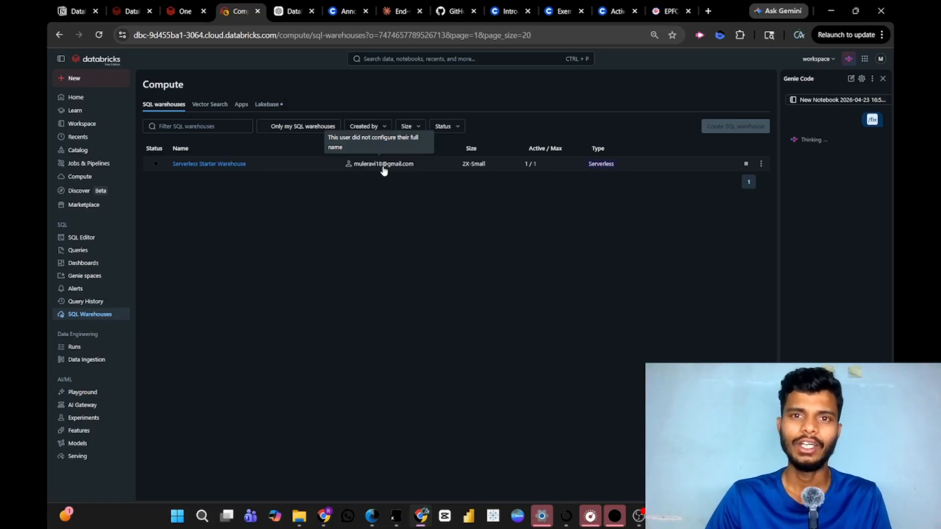
pyautogui.moveTo(640, 516)
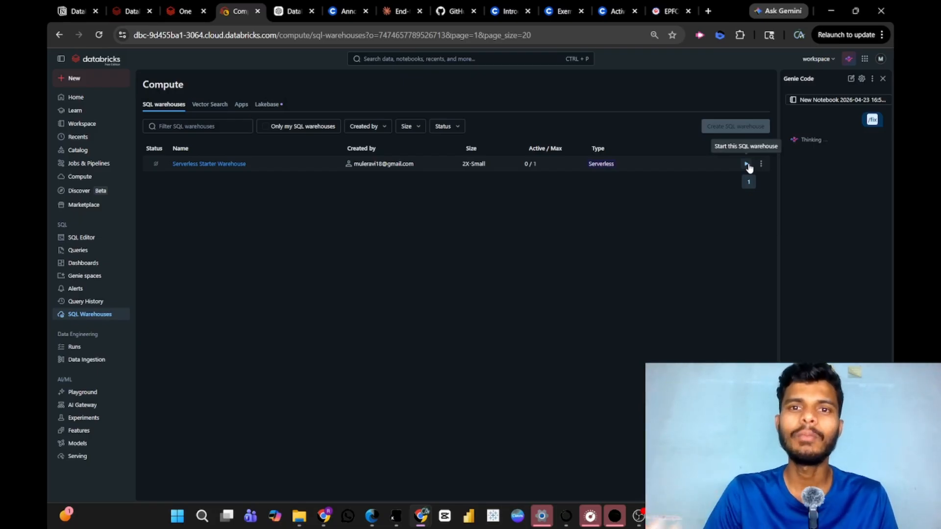
# Open the Customer_churn_Analysis query in the SQL Editor and look through the result columns of customer_churn_table_delta.
pyautogui.click(81, 100)
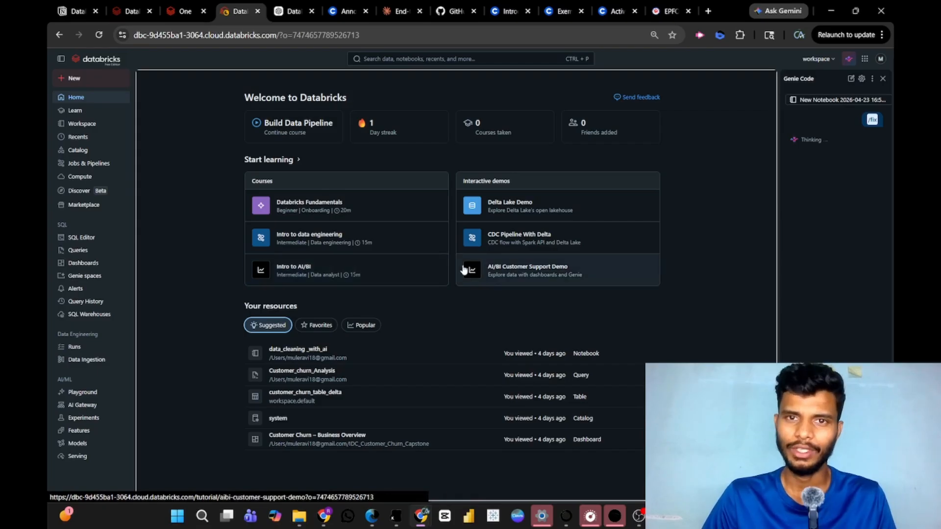
pyautogui.click(85, 239)
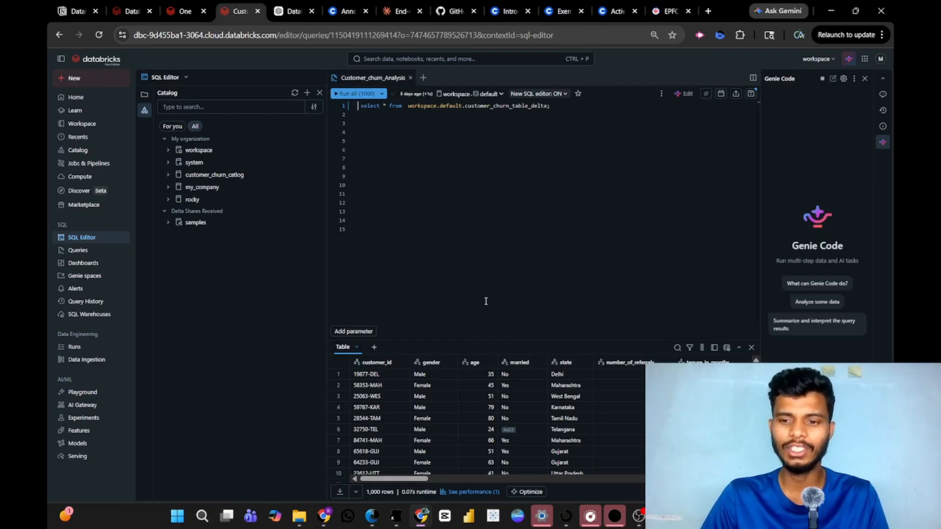
pyautogui.hscroll(6, 557, 414)
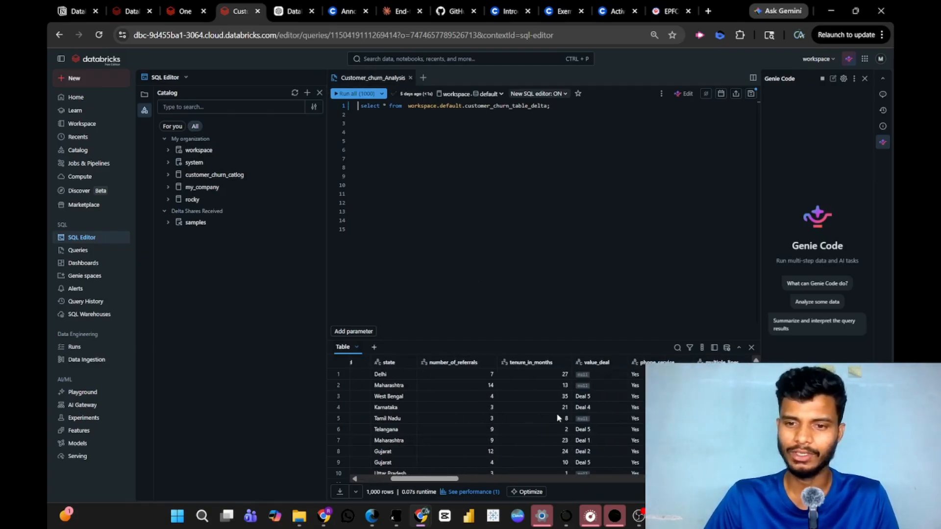
pyautogui.hscroll(2, 556, 413)
pyautogui.hscroll(-10, 557, 413)
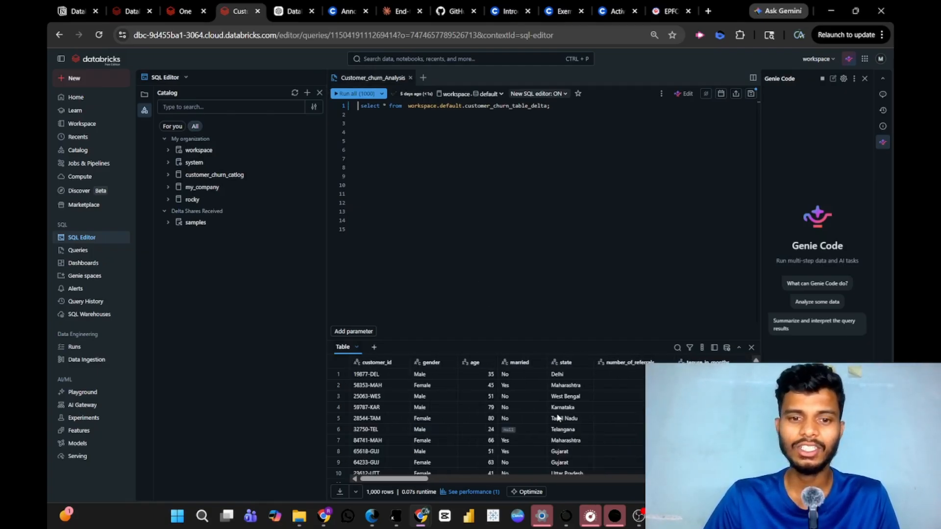
pyautogui.hscroll(8, 557, 417)
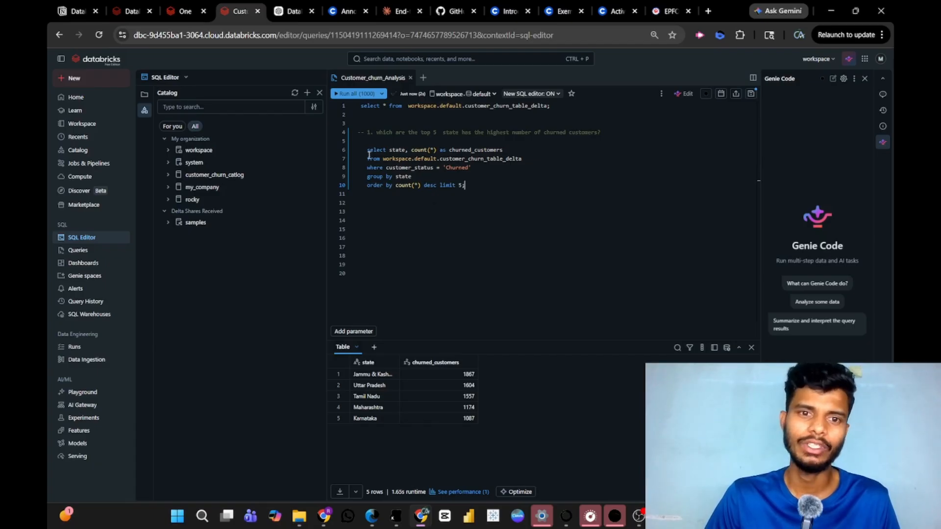
# Run only the second query, which counts customers per churn_reason and is limited to 10 rows.
pyautogui.moveTo(366, 149); pyautogui.dragTo(524, 194)
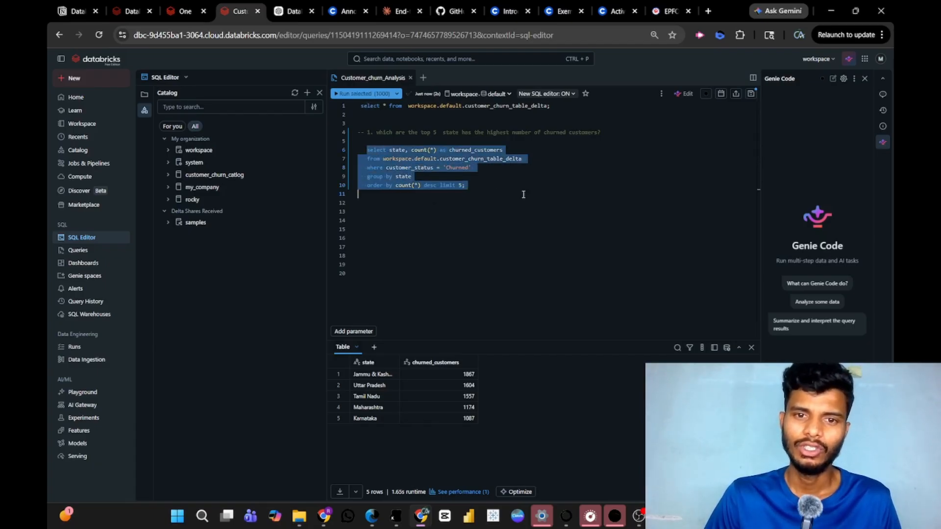
pyautogui.click(510, 194)
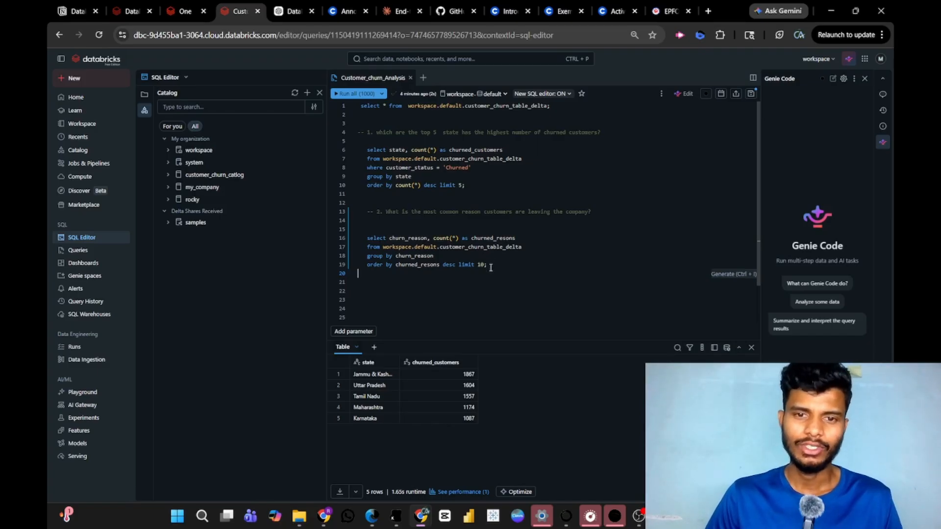
pyautogui.moveTo(491, 267); pyautogui.dragTo(360, 238)
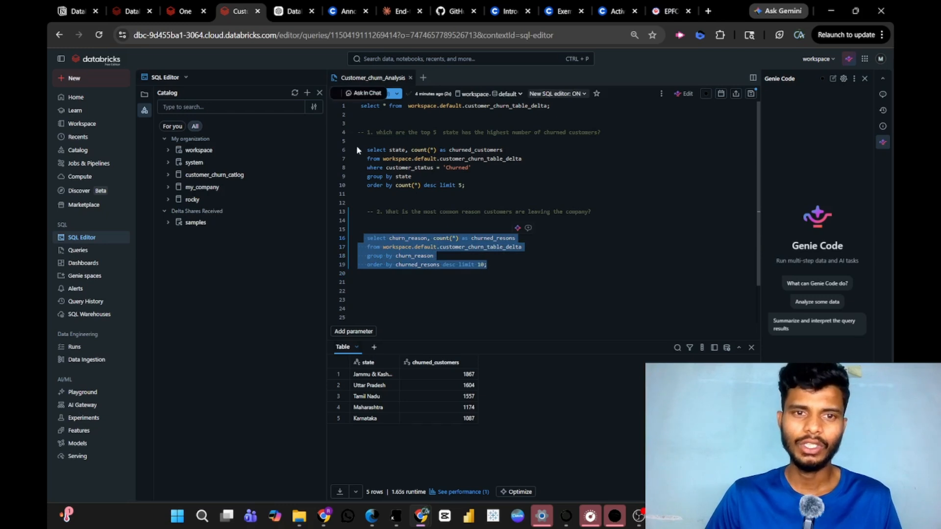
pyautogui.click(392, 95)
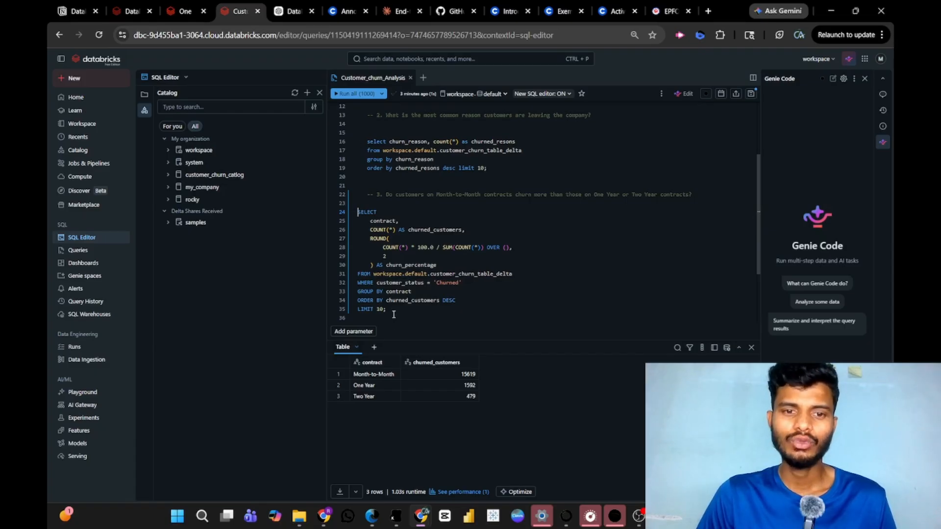
# Run the churn percentage queries by contract and by internet_type, each on its own.
pyautogui.moveTo(388, 309); pyautogui.dragTo(356, 210)
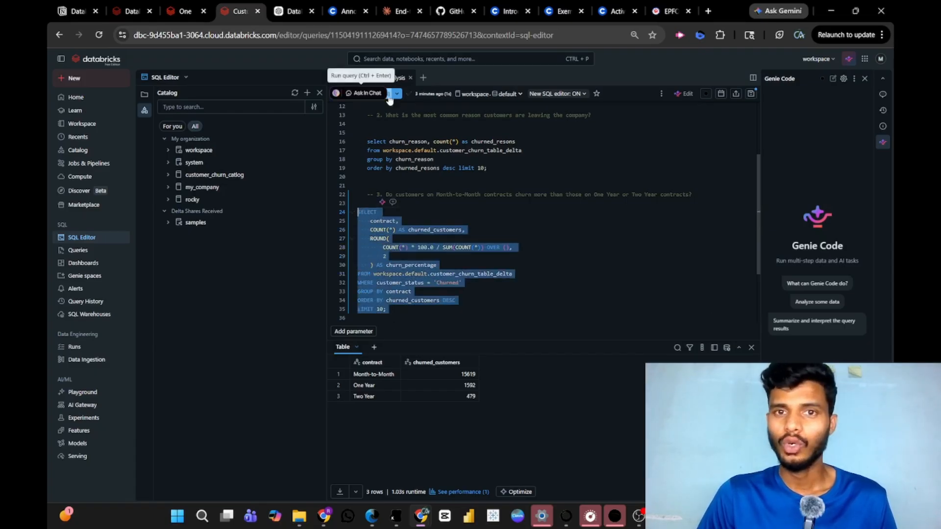
pyautogui.click(390, 96)
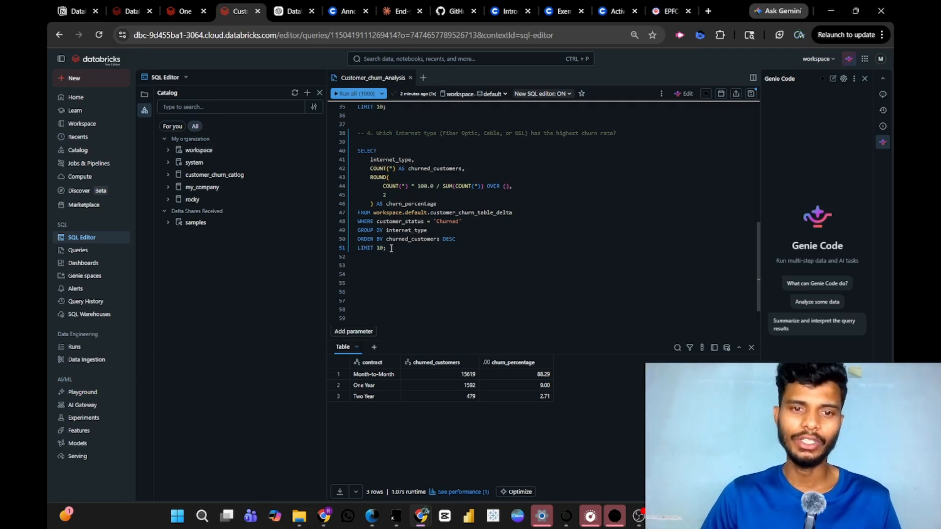
pyautogui.moveTo(391, 249); pyautogui.dragTo(357, 150)
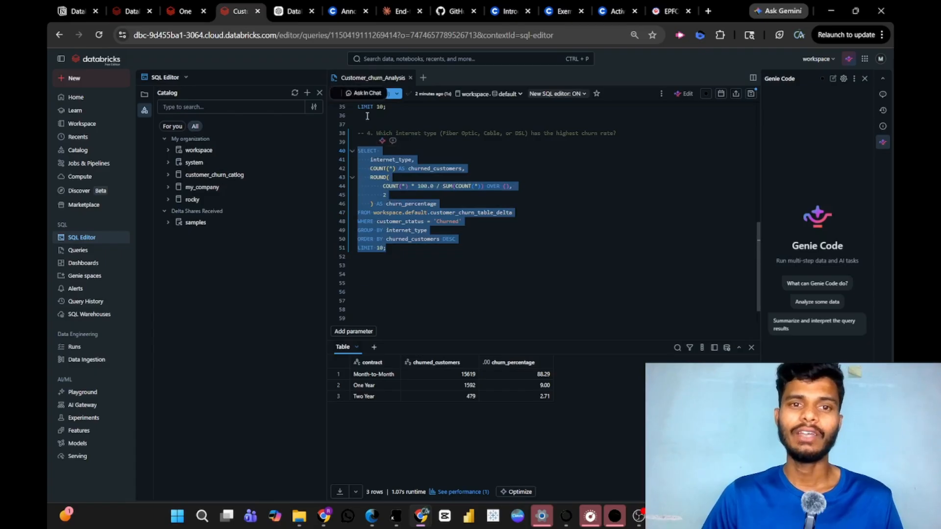
pyautogui.click(391, 95)
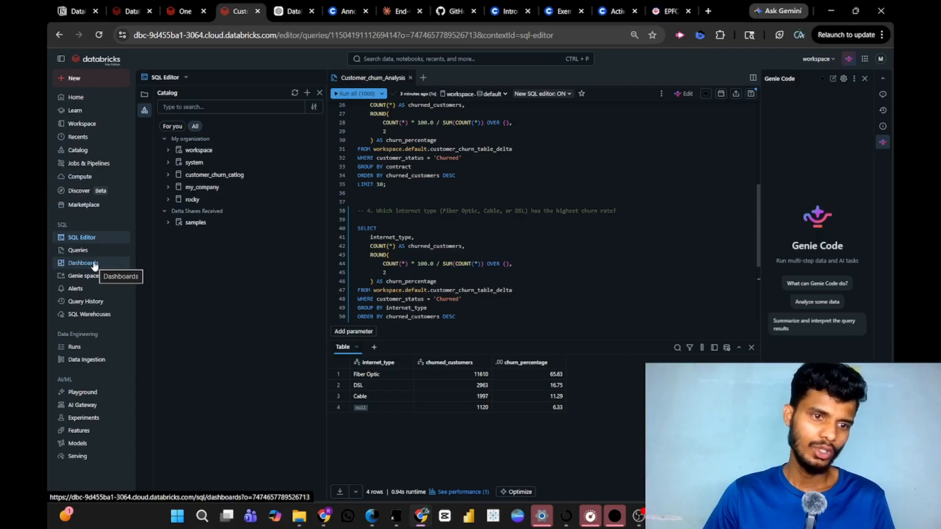
# Go to the workspace's dashboards and create a new dashboard.
pyautogui.click(94, 265)
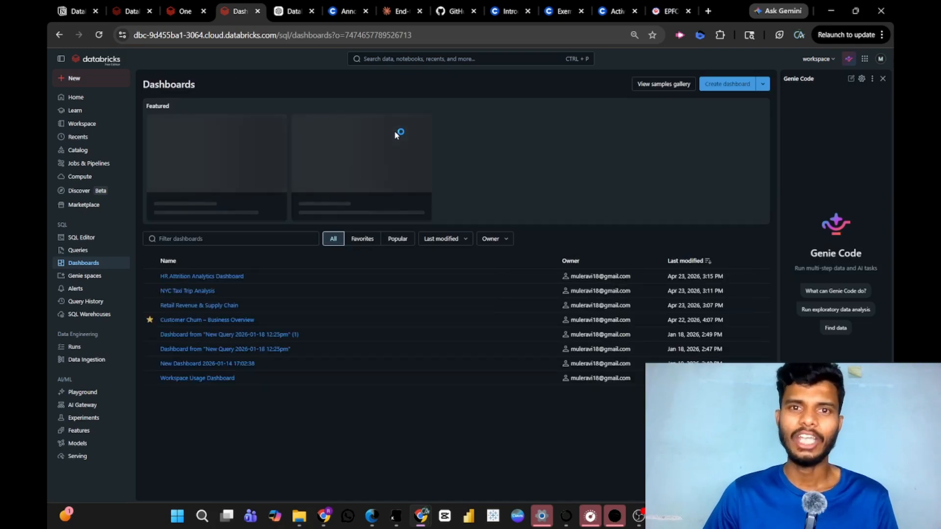
pyautogui.click(728, 84)
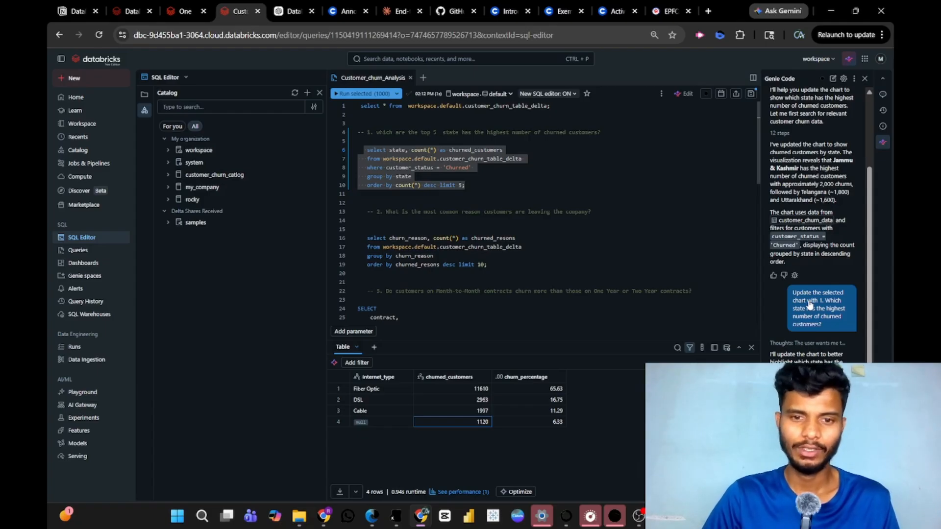
# Run only the query for the top 5 states by churned customers and add a visualization to its results.
pyautogui.click(472, 186)
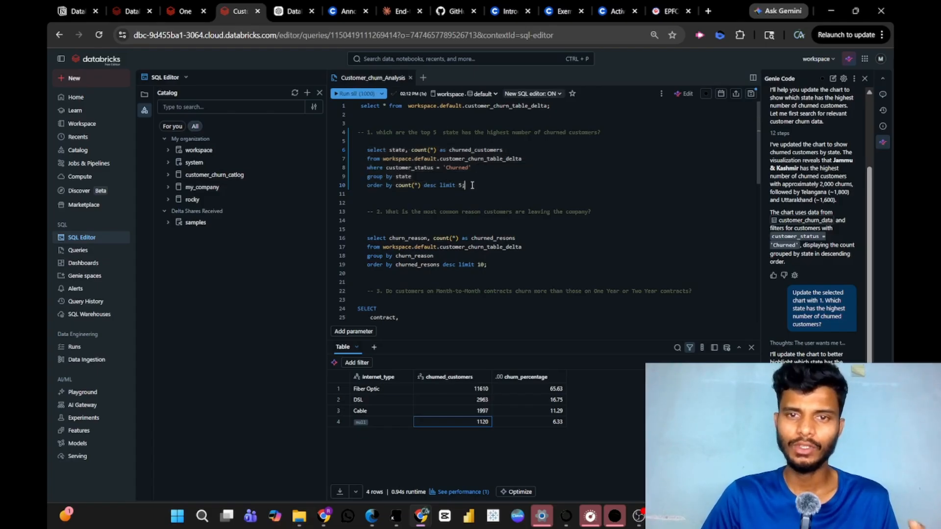
pyautogui.moveTo(471, 185); pyautogui.dragTo(363, 149)
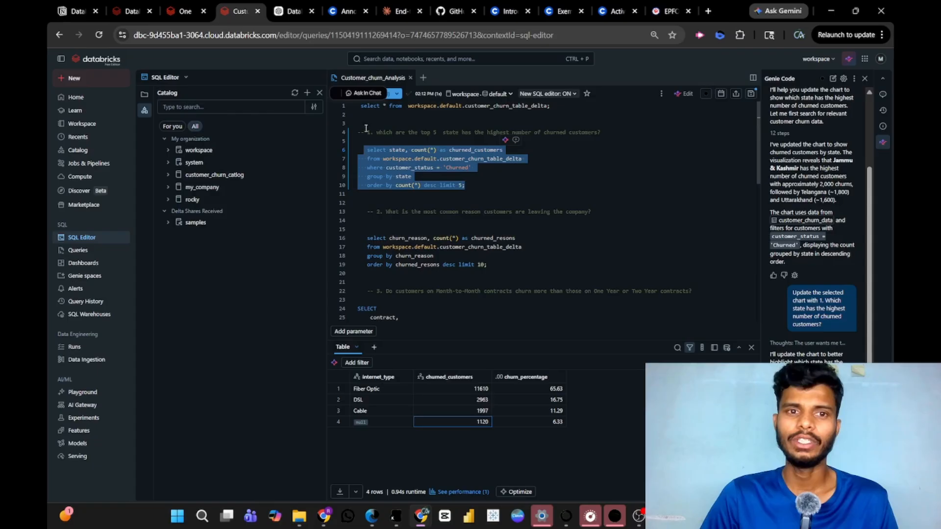
pyautogui.click(378, 93)
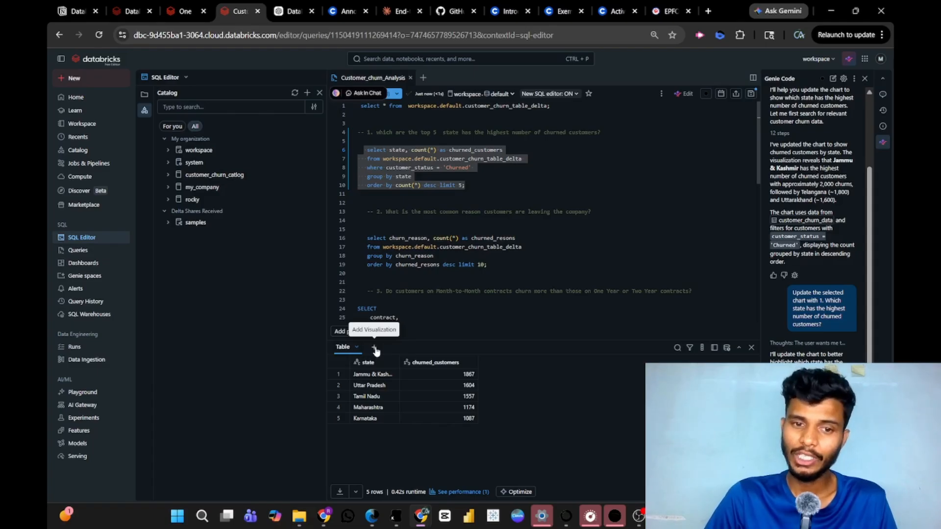
pyautogui.click(374, 348)
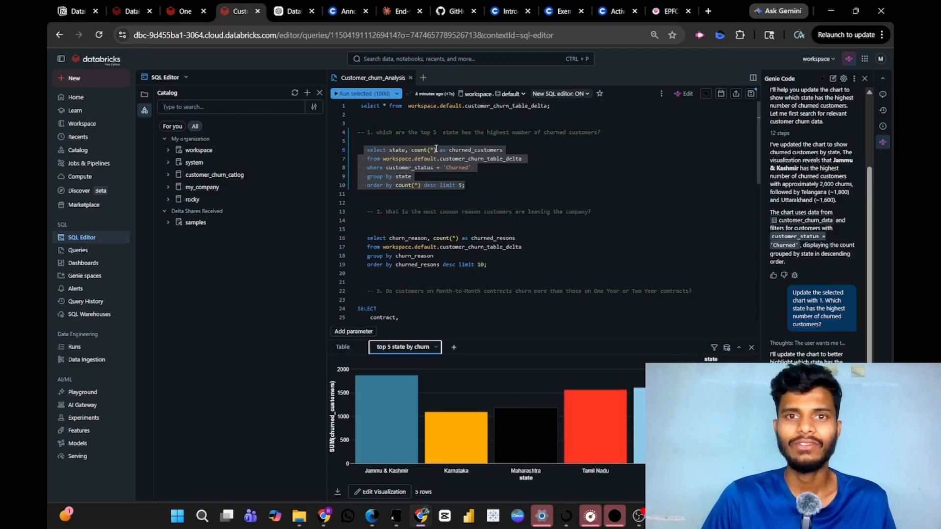
# Add the "top 5 state by churn" visualization to a new dashboard named Dashboard from "Customer_churn_Analysis".
pyautogui.click(439, 350)
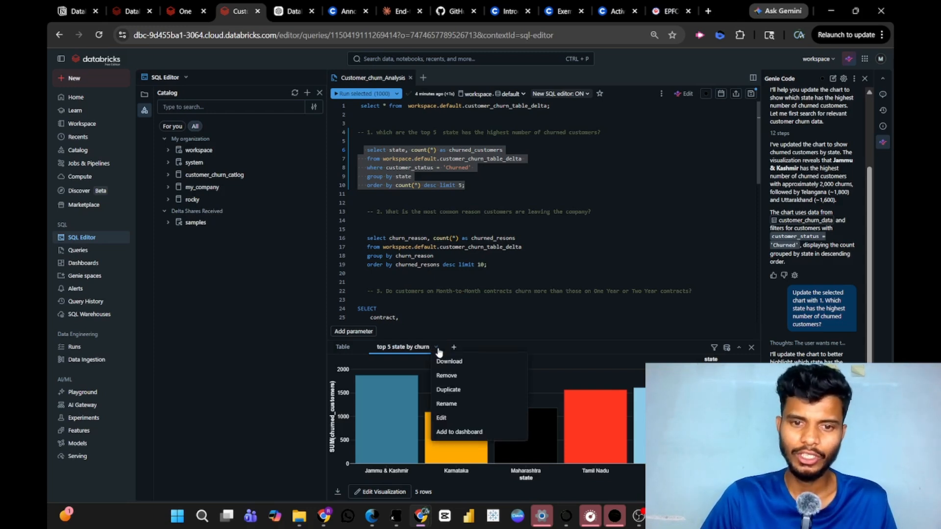
pyautogui.click(436, 349)
pyautogui.click(437, 351)
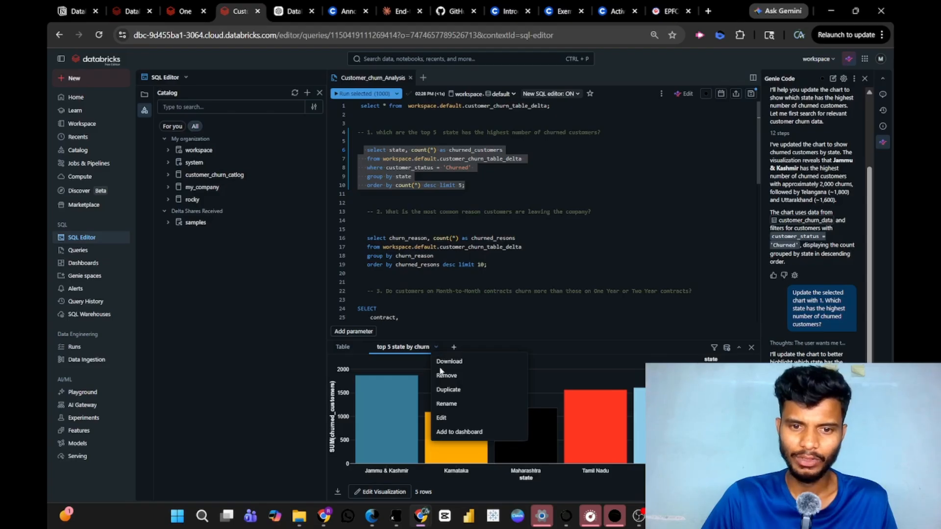
pyautogui.click(470, 432)
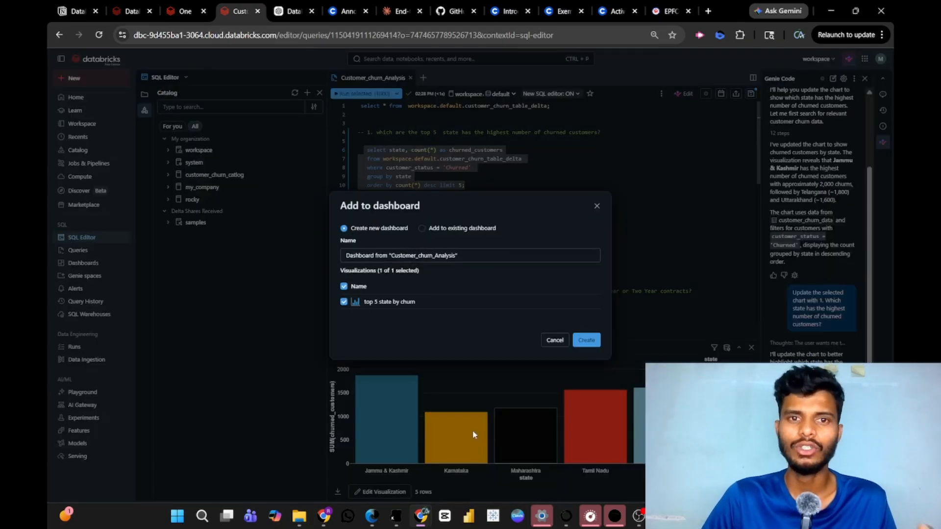
pyautogui.click(464, 257)
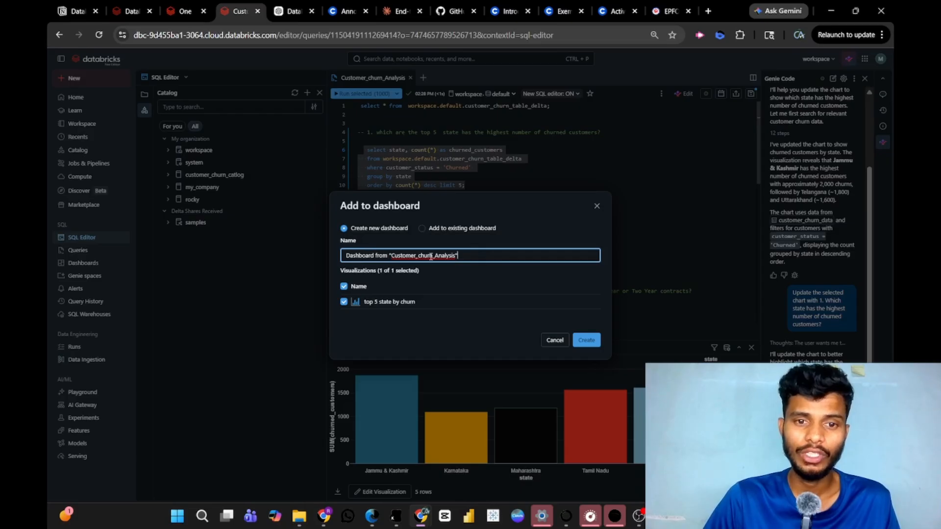
pyautogui.click(587, 340)
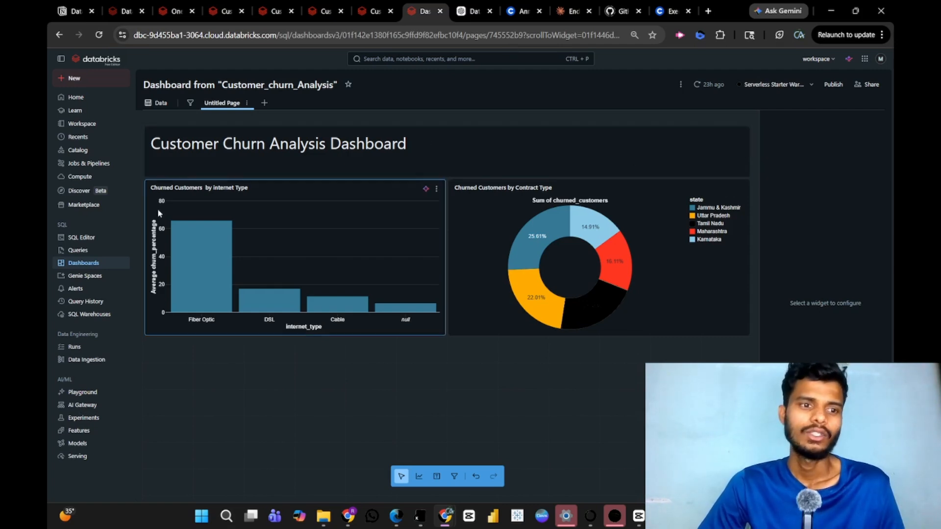
# Return to the SQL Editor and schedule the Customer_churn_Analysis query to run every week on Sunday at 06:53.
pyautogui.click(84, 243)
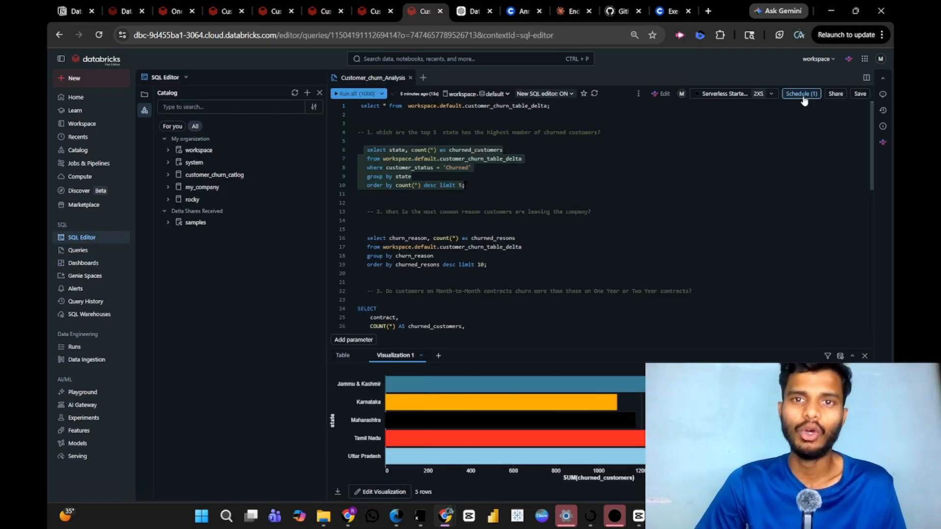
pyautogui.click(801, 95)
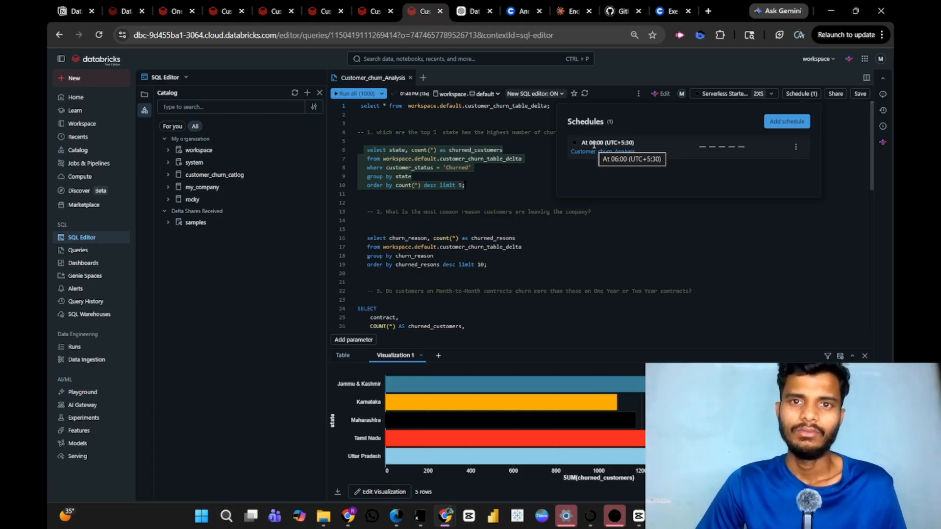
pyautogui.click(777, 127)
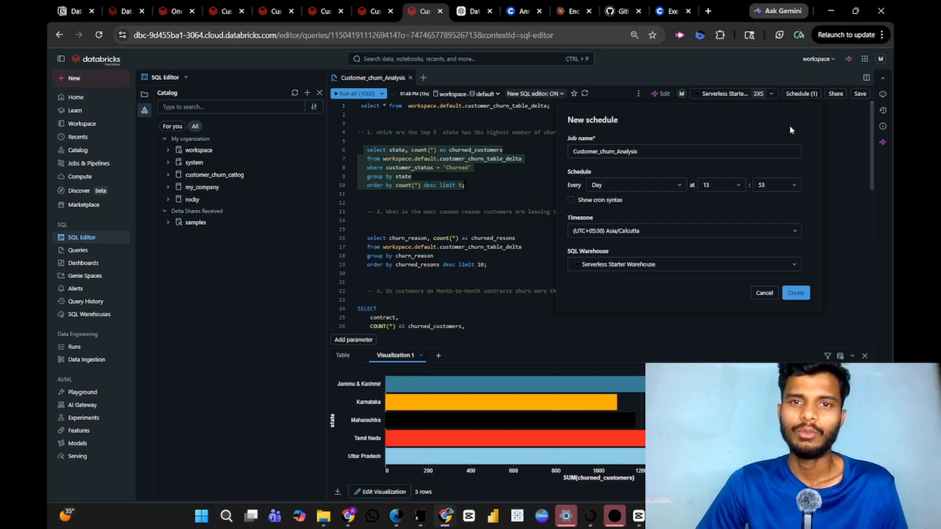
pyautogui.click(661, 188)
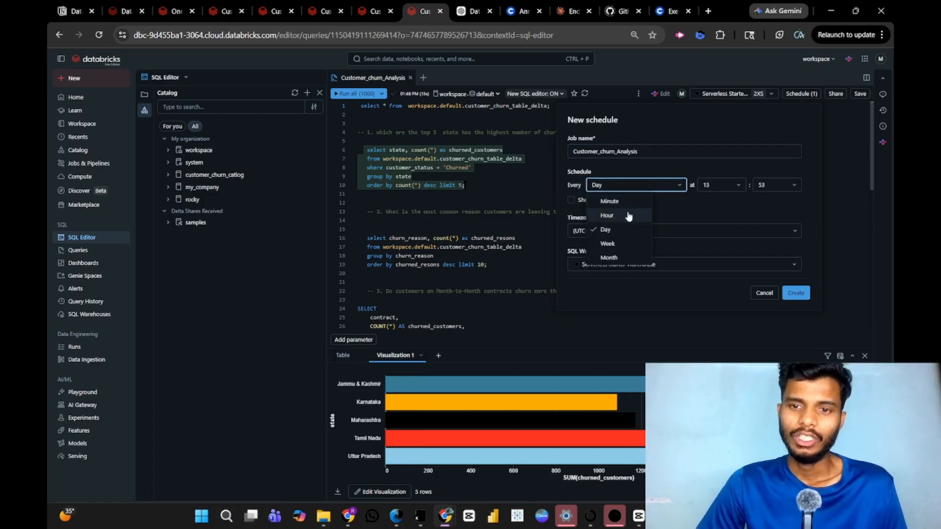
pyautogui.click(608, 243)
pyautogui.click(685, 185)
pyautogui.click(683, 204)
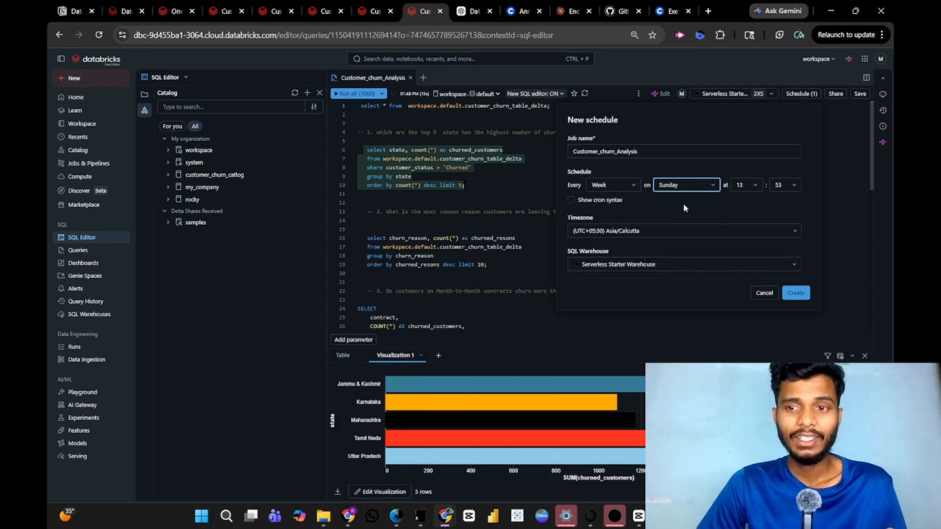
pyautogui.click(745, 186)
pyautogui.click(748, 257)
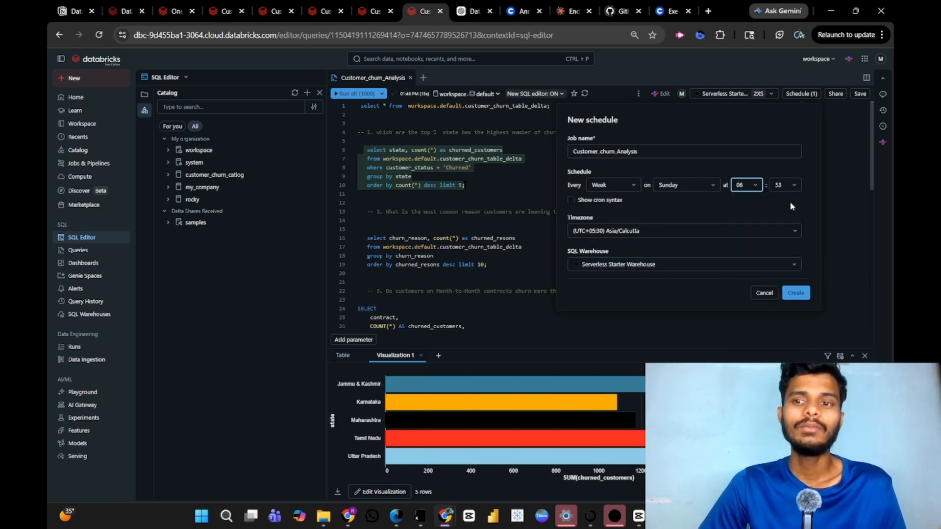
pyautogui.click(794, 294)
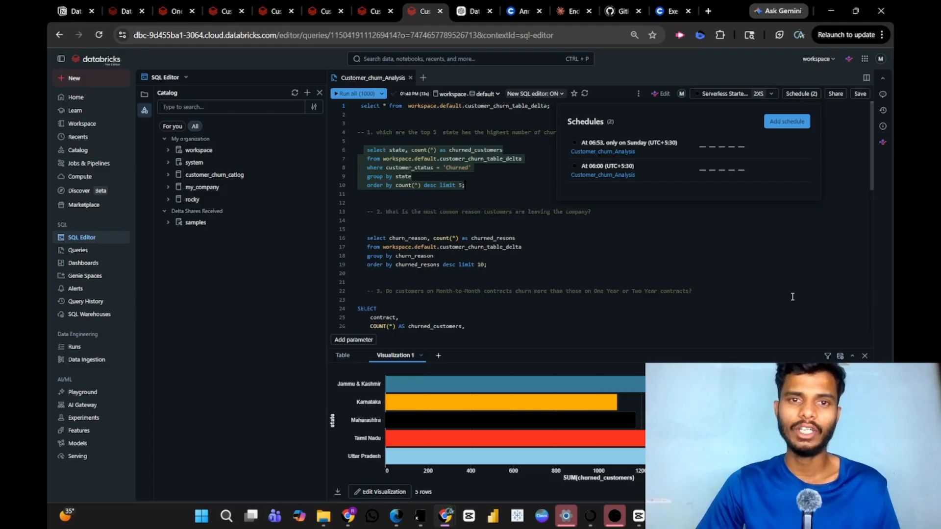
pyautogui.click(792, 296)
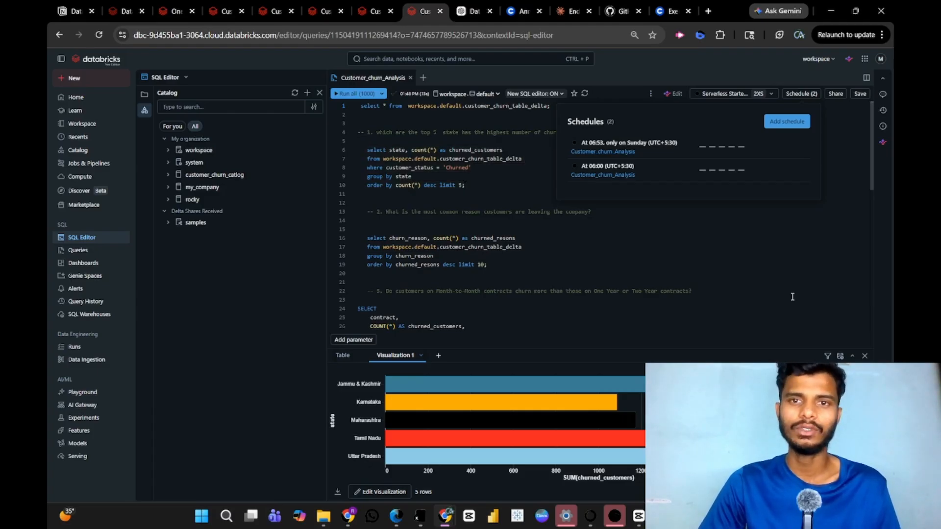